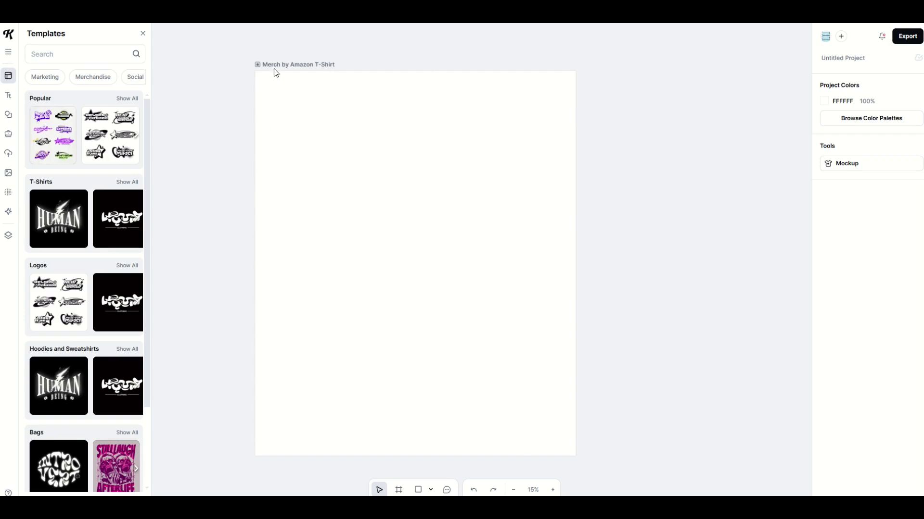
Step: Select the blank 4500 × 5400 px T-shirt artboard and open the Images photo library
mouse_move(289, 66)
left_mouse_down()
mouse_move(268, 56)
mouse_move(276, 64)
left_mouse_up()
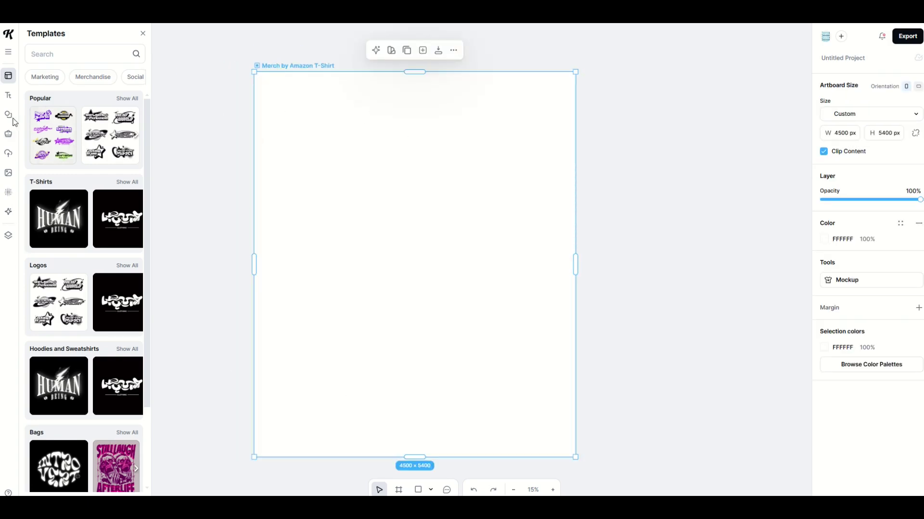
left_click(8, 174)
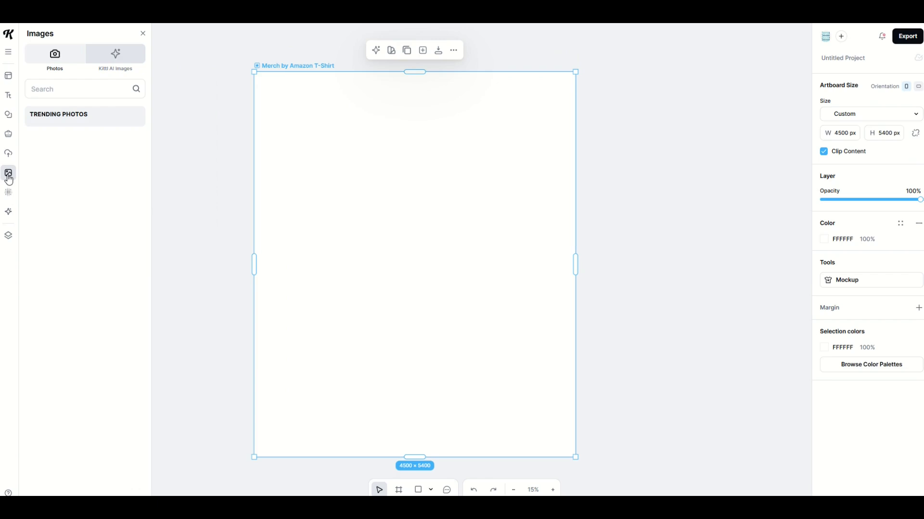
Step: Search the photos for 'new york' and add the neon Times Square photo
left_click(65, 90)
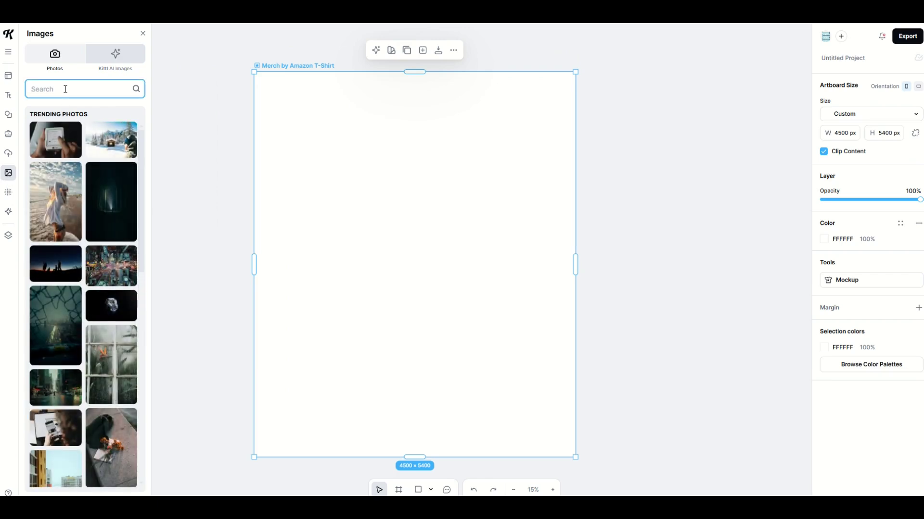
type("new york")
key("Return")
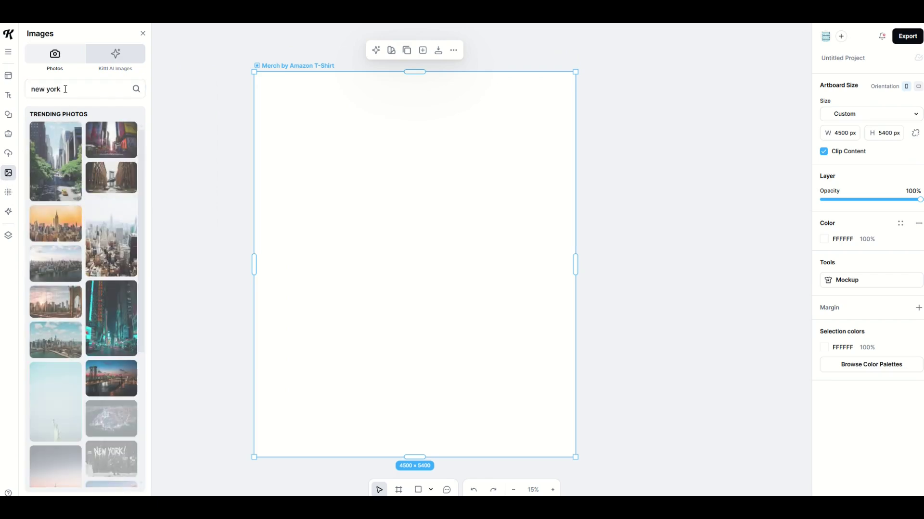
left_click(107, 317)
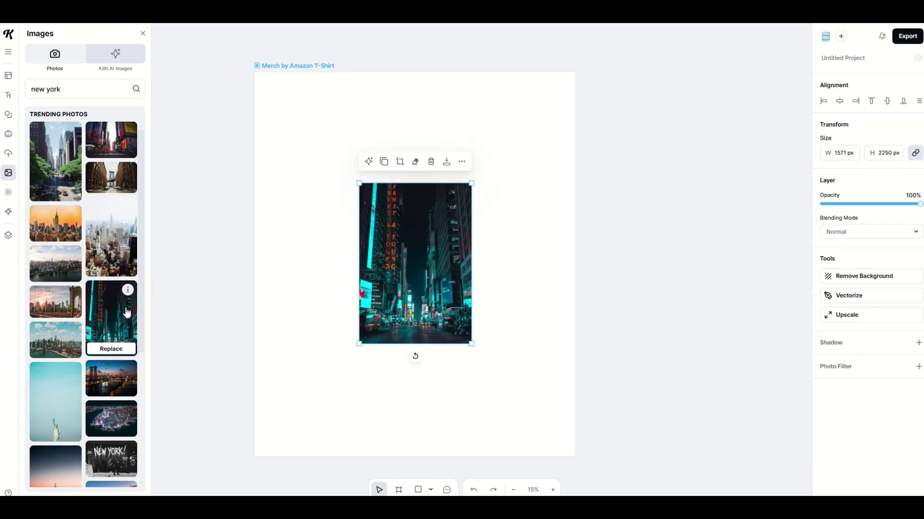
Step: Enlarge and centre the neon photo to about 3485 × 4989 px on the artboard
left_click_drag(364, 211, 302, 116)
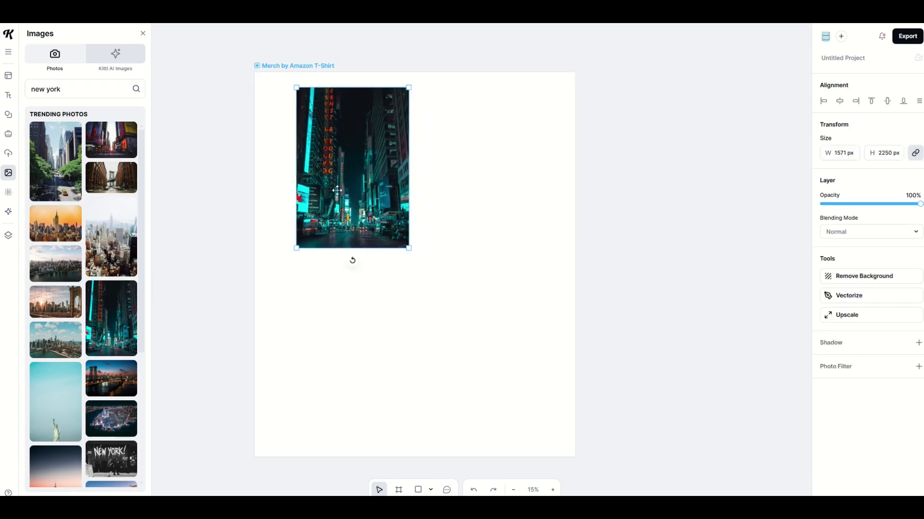
left_click_drag(410, 251, 538, 456)
left_click_drag(389, 202, 381, 201)
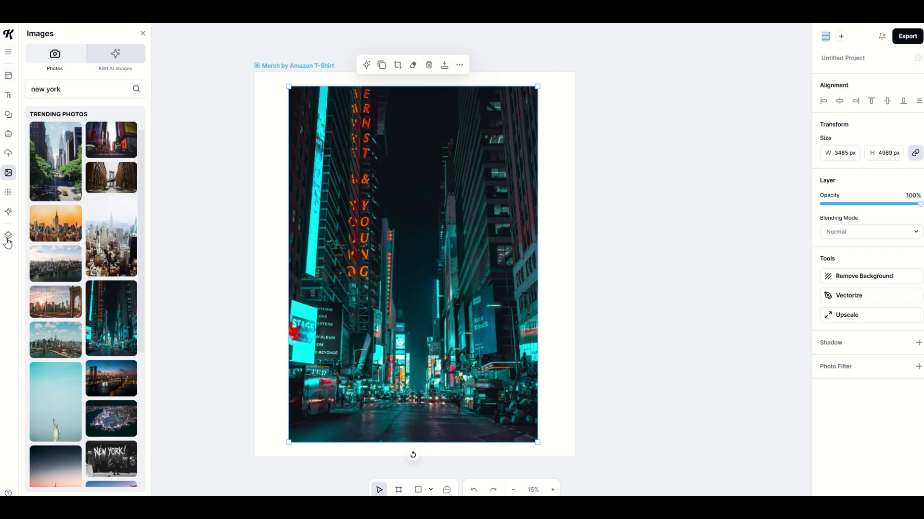
left_click(10, 121)
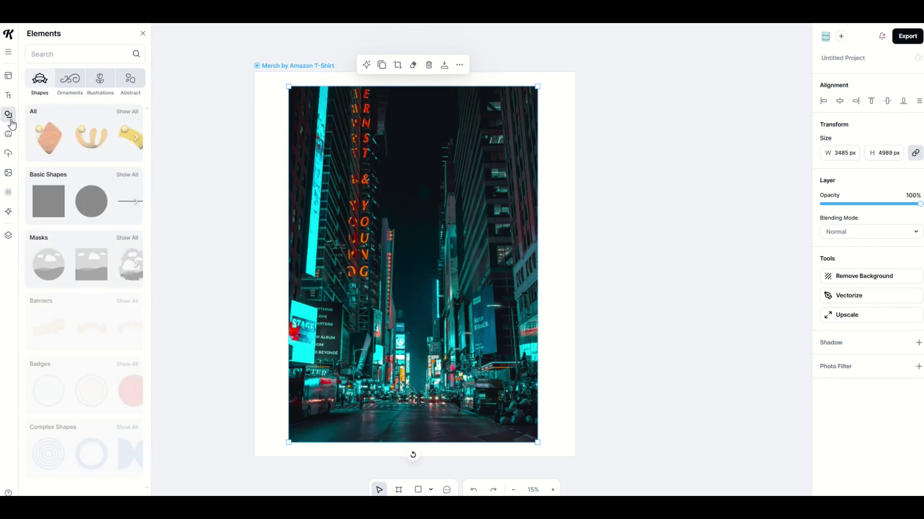
left_click(127, 175)
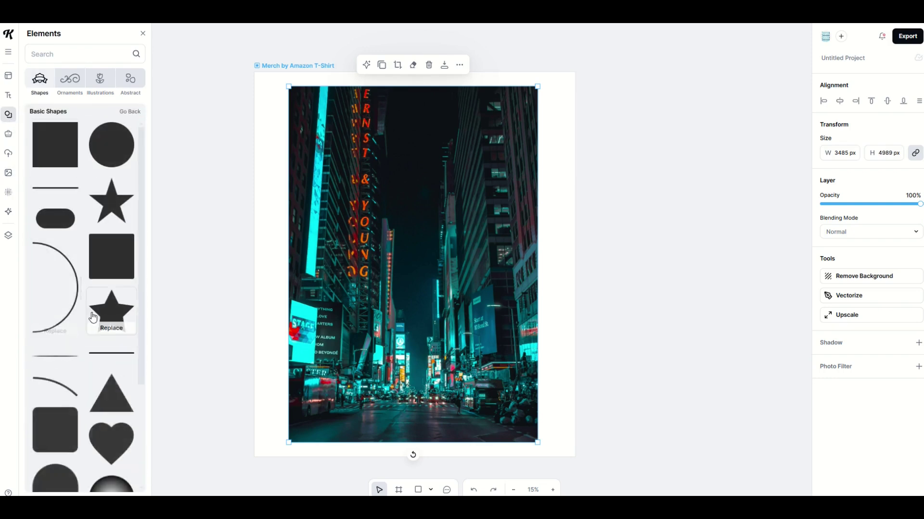
scroll(109, 318, "down", 2)
left_click(106, 347)
left_click_drag(385, 270, 359, 229)
left_click_drag(458, 302, 522, 363)
left_click_drag(439, 289, 428, 270)
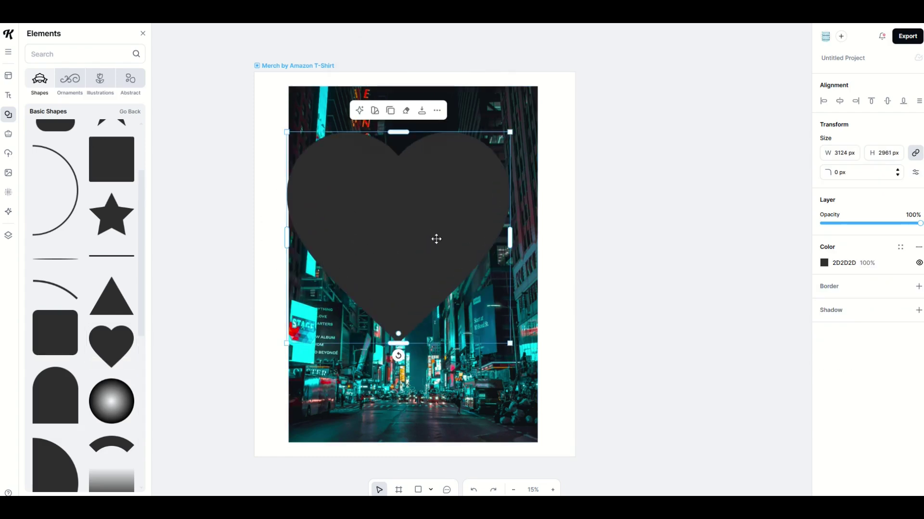
left_click_drag(415, 231, 414, 254)
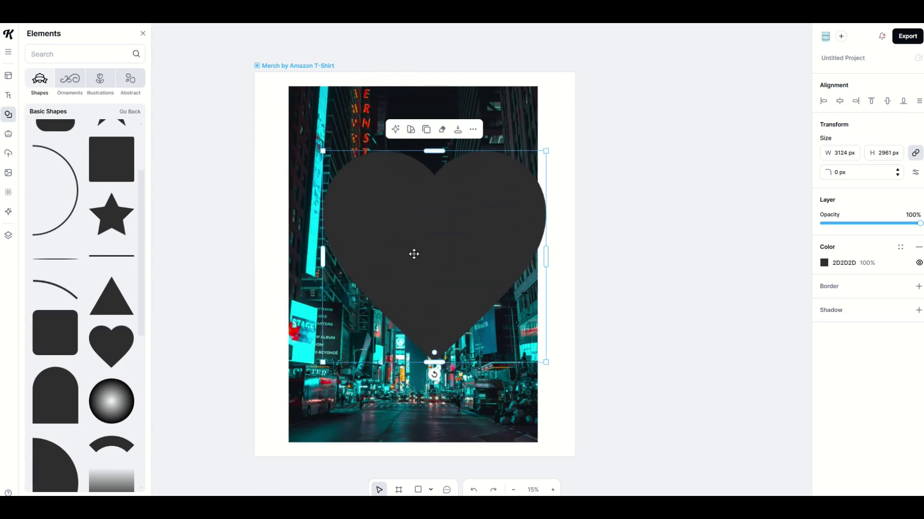
key("Delete")
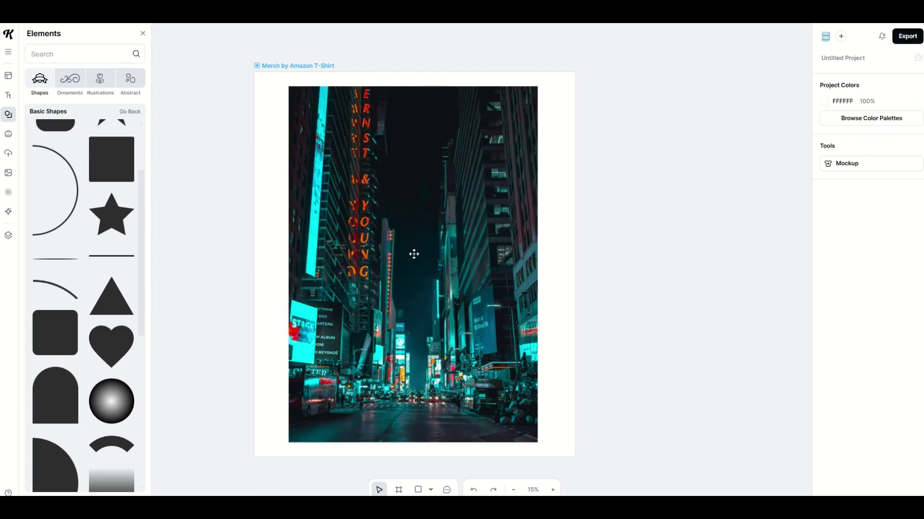
left_click(129, 112)
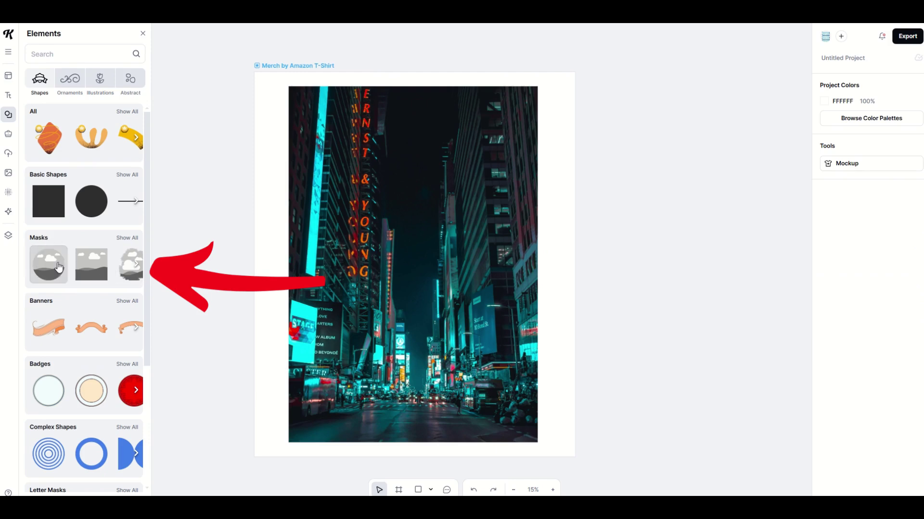
Step: Add a heart mask from Masks and size it to 2792 × 2647 px over the photo's upper left
left_click(124, 239)
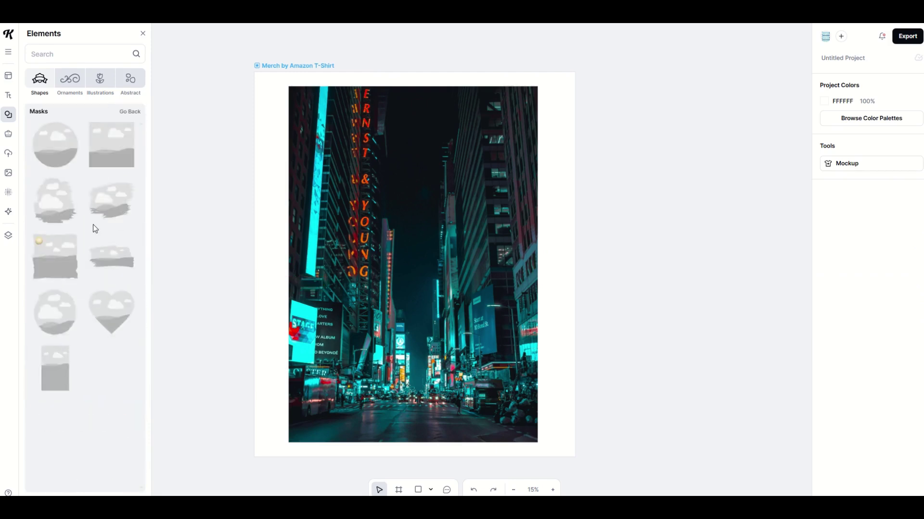
scroll(68, 352, "down", 1)
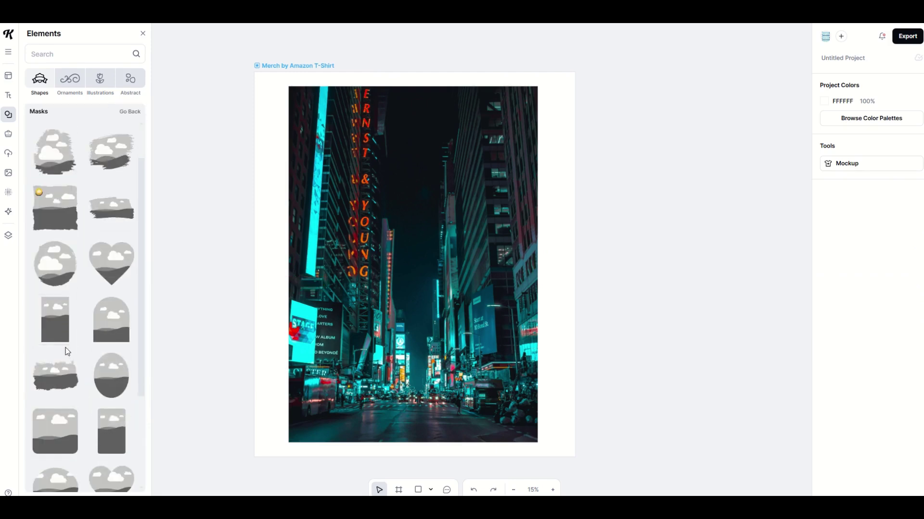
left_click(103, 270)
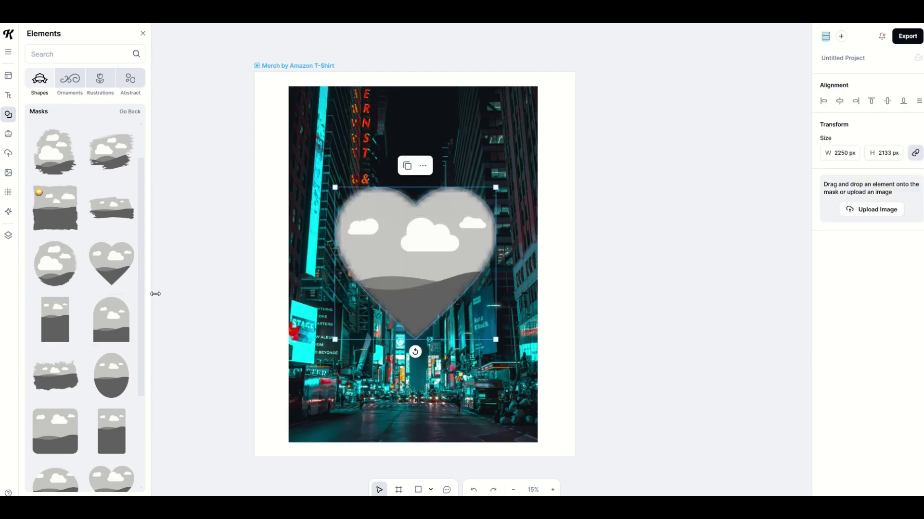
left_click_drag(373, 257, 358, 229)
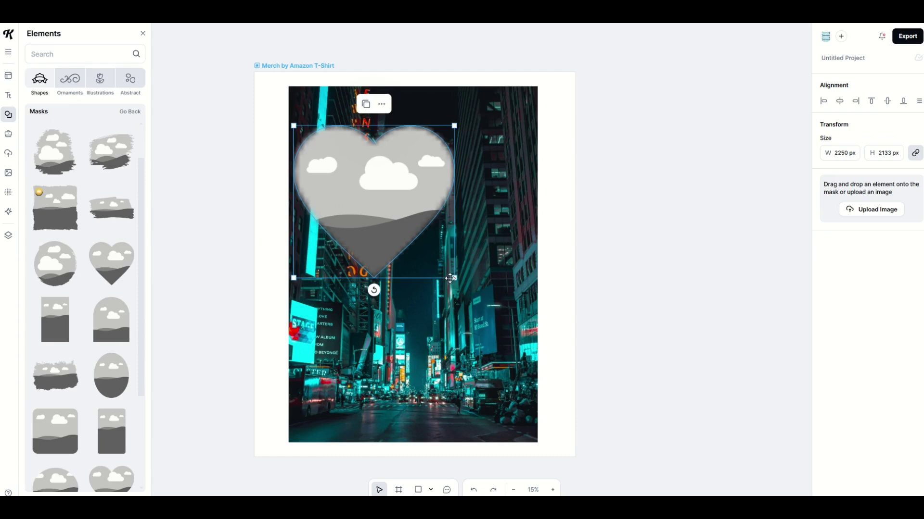
left_click_drag(454, 278, 521, 340)
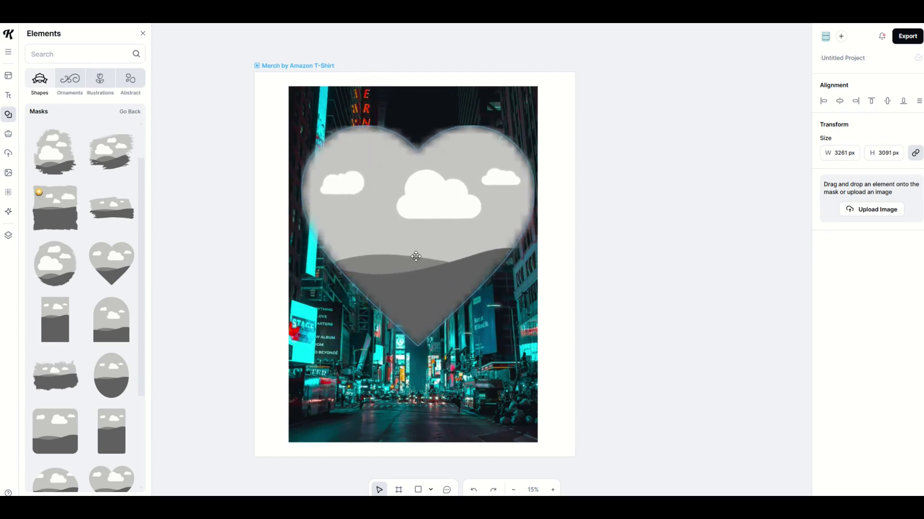
mouse_move(418, 267)
left_mouse_down()
mouse_move(440, 307)
mouse_move(406, 287)
mouse_move(455, 274)
mouse_move(395, 257)
mouse_move(429, 278)
left_mouse_up()
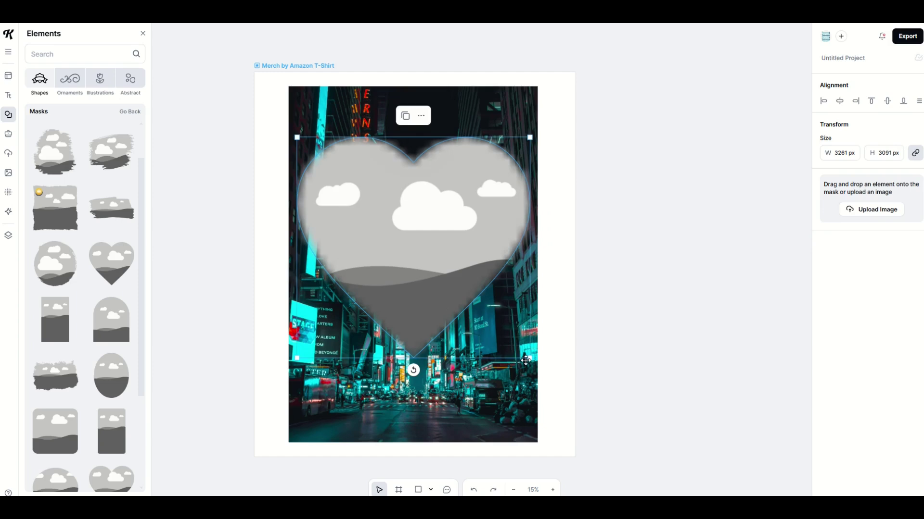
left_click_drag(530, 359, 496, 326)
left_click_drag(403, 275, 381, 261)
left_click_drag(379, 224, 366, 207)
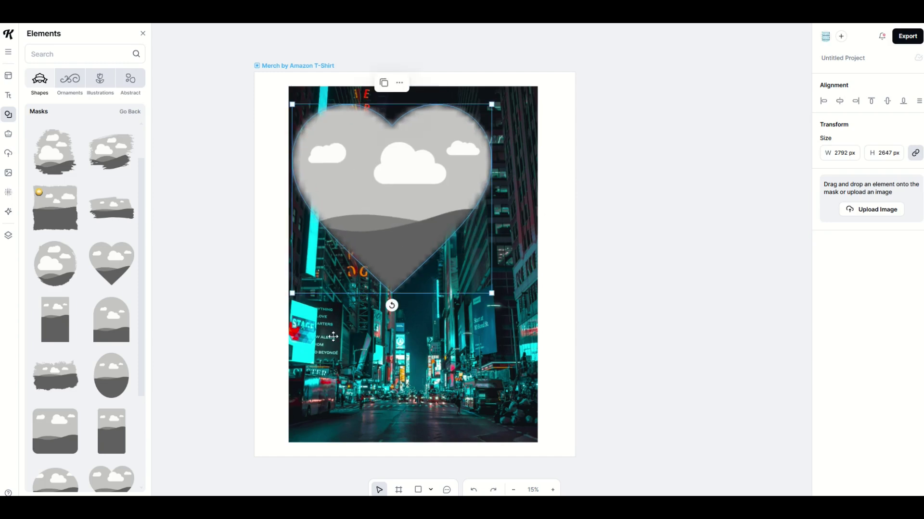
left_click(343, 352)
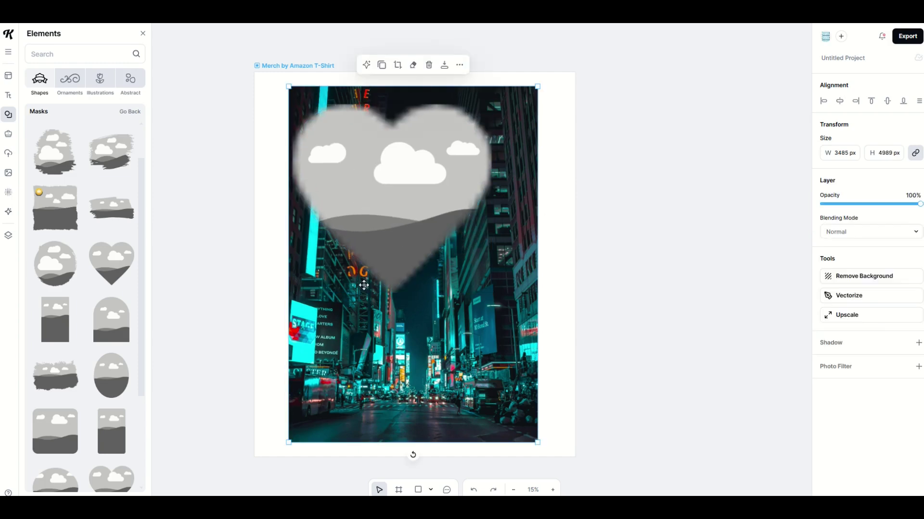
Step: Bring the neon city photo To Front so it covers the heart mask
left_click(377, 212)
right_click(367, 192)
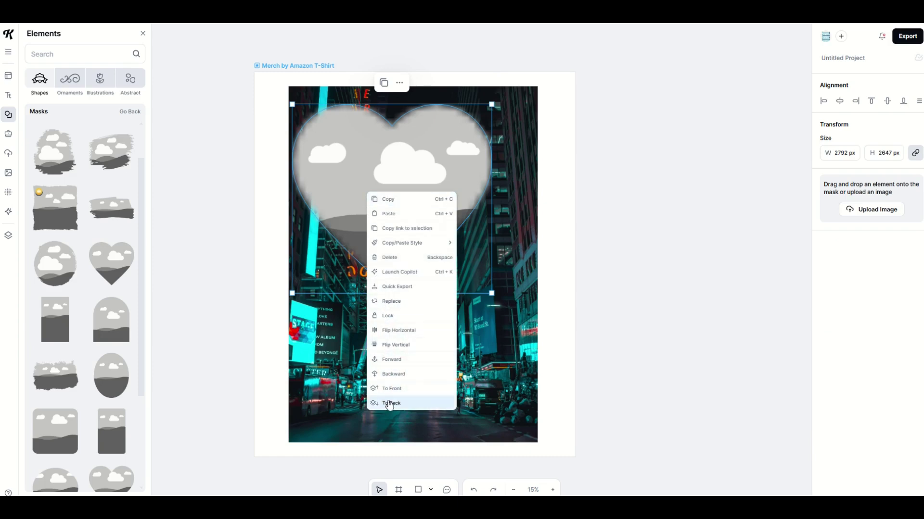
left_click(332, 339)
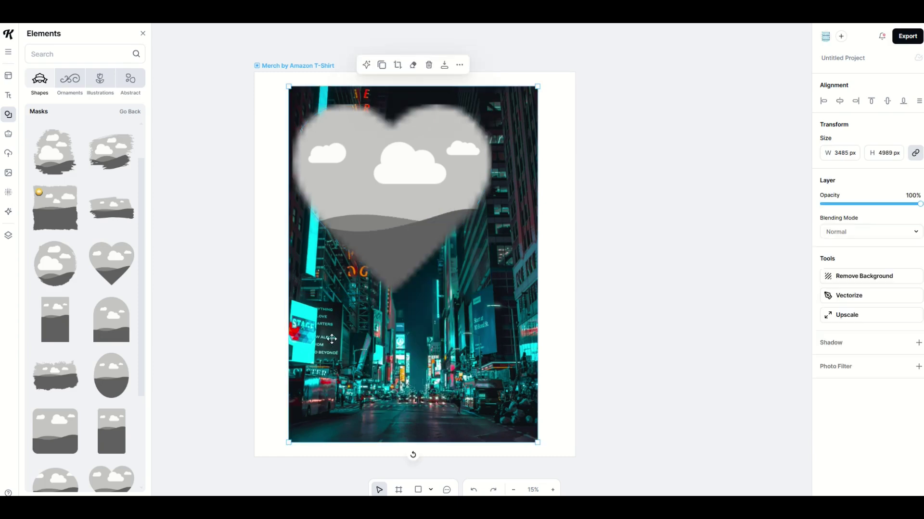
right_click(333, 335)
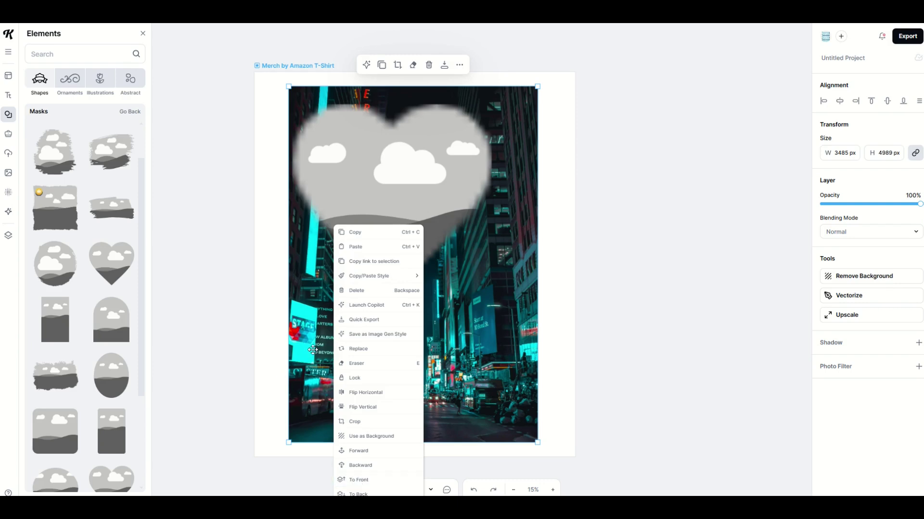
left_click(356, 479)
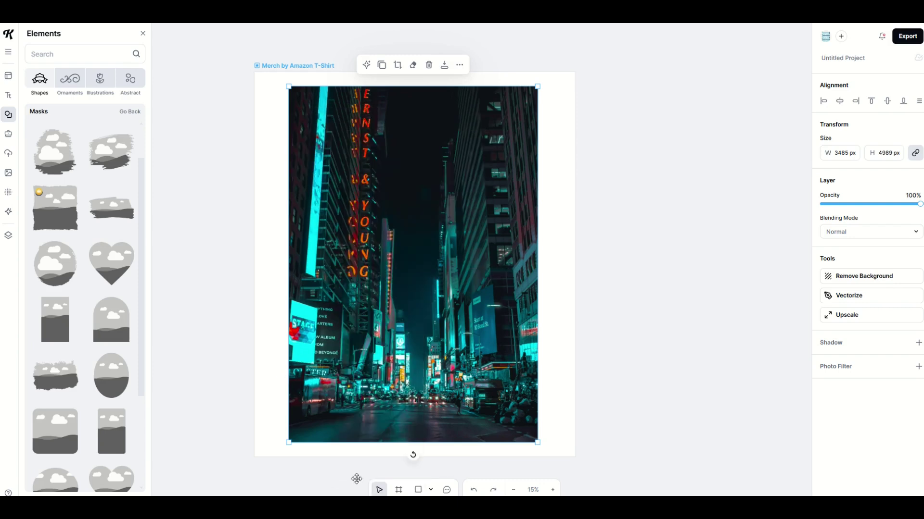
Step: Drop the neon city photo into the heart mask so it is clipped to a heart shape
left_click_drag(374, 319, 369, 289)
mouse_move(367, 223)
left_mouse_down()
mouse_move(360, 247)
mouse_move(385, 219)
left_mouse_up()
left_click_drag(333, 177, 340, 231)
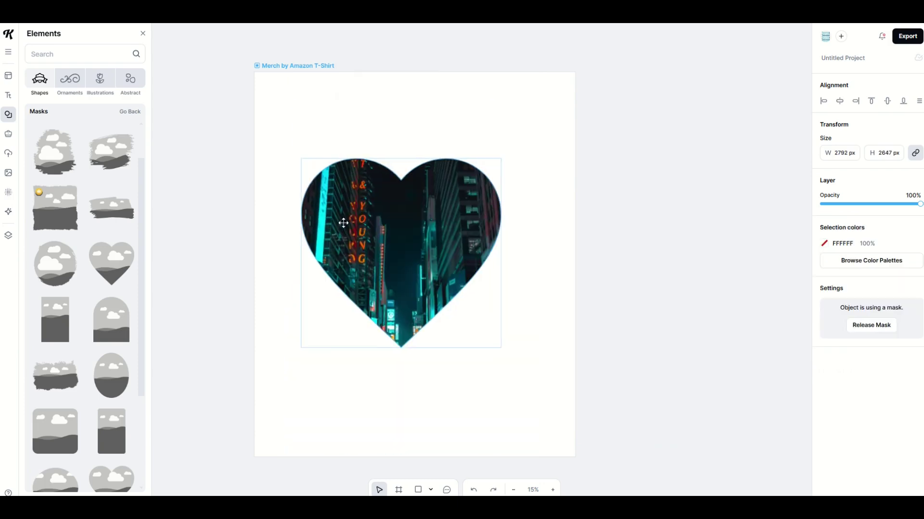
key("ctrl+z")
double_click(360, 248)
left_click_drag(358, 323, 497, 349)
left_click(496, 349)
left_click_drag(499, 271, 416, 272)
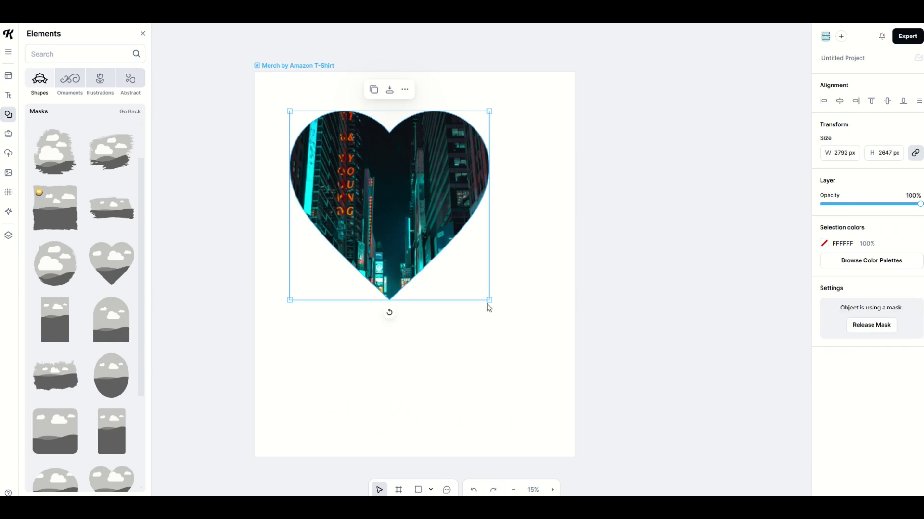
Step: Enlarge and reposition the heart-shaped photo on the artboard
left_click_drag(489, 307, 541, 374)
left_click_drag(469, 288, 460, 303)
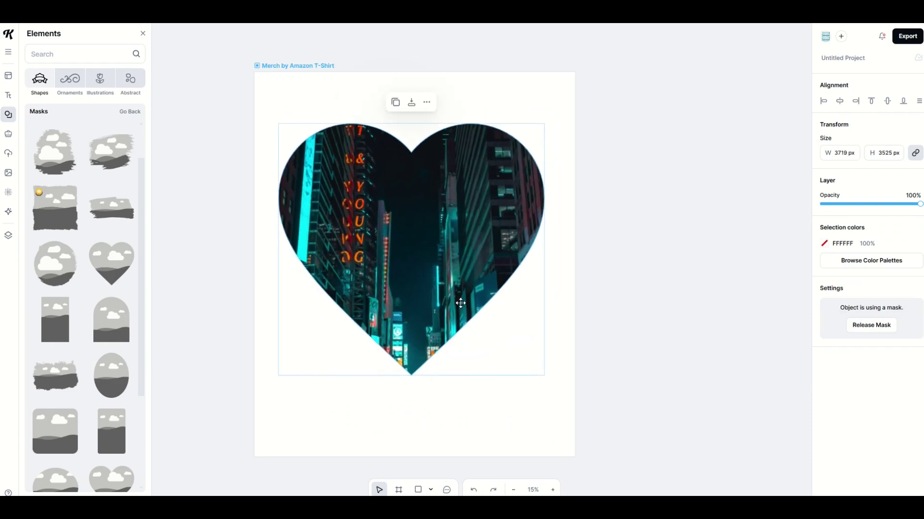
left_click(335, 399)
left_click(347, 289)
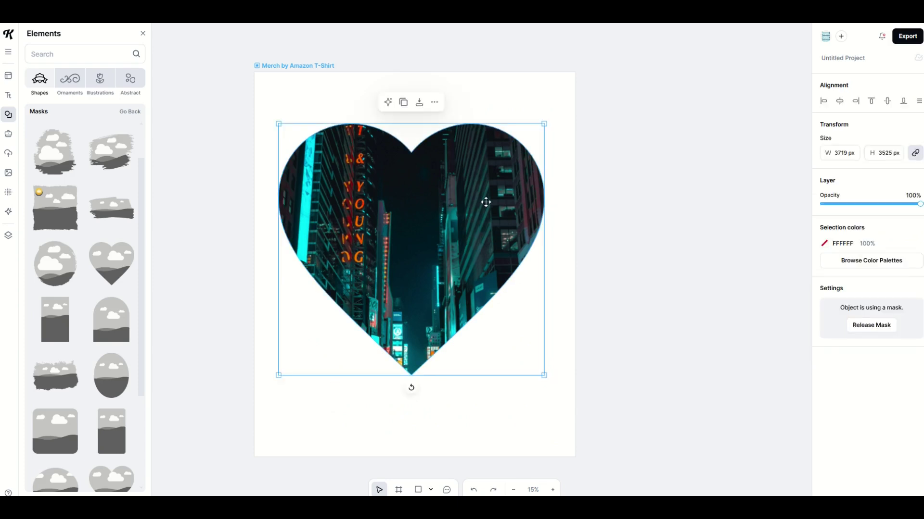
mouse_move(411, 281)
left_mouse_down()
mouse_move(390, 297)
mouse_move(410, 280)
left_mouse_up()
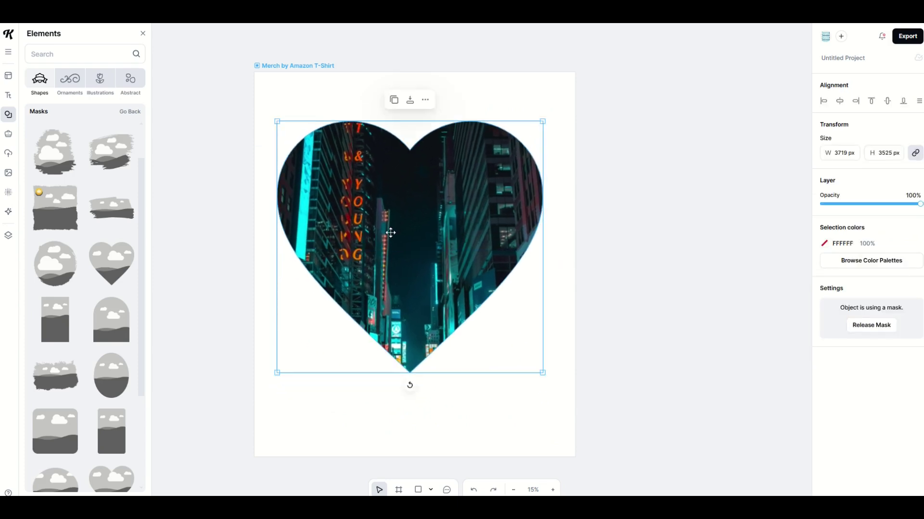
Step: Shift the photo inside the heart down and then right so it fills only the right half
double_click(391, 233)
left_click_drag(364, 235, 364, 207)
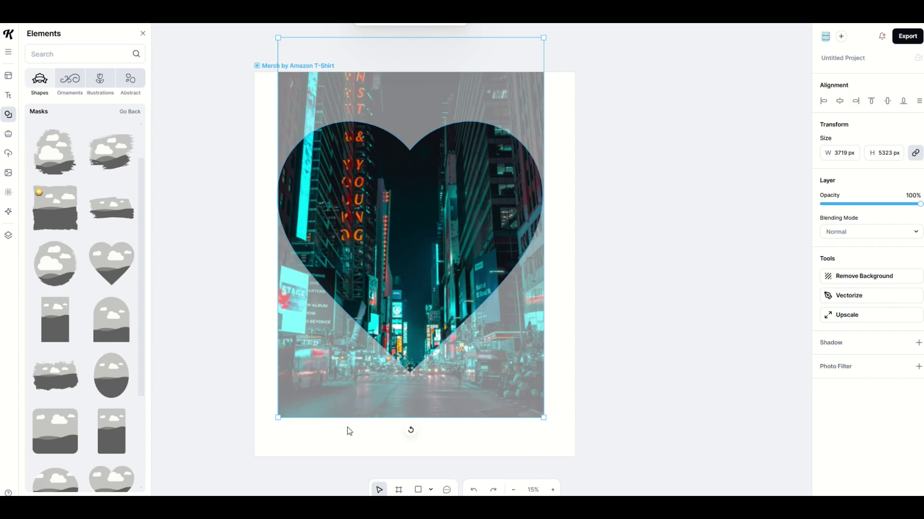
left_click(349, 431)
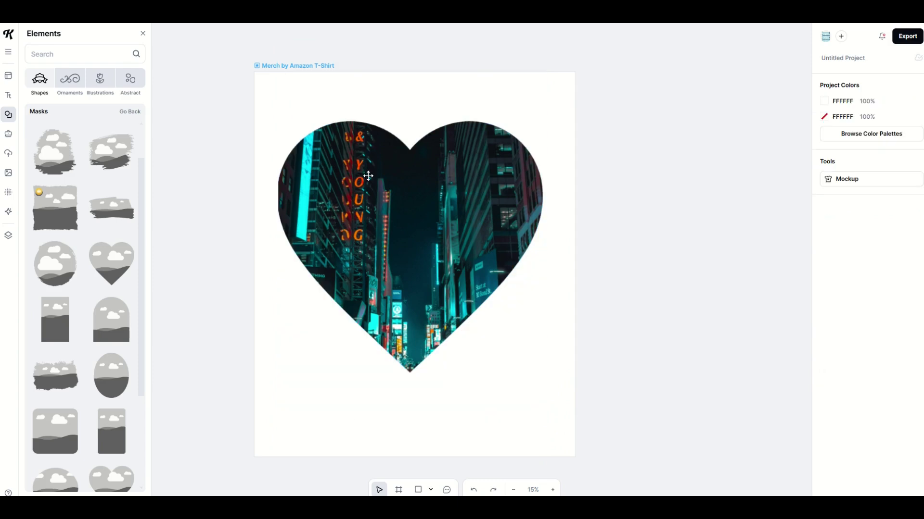
double_click(381, 225)
left_click_drag(382, 225, 372, 290)
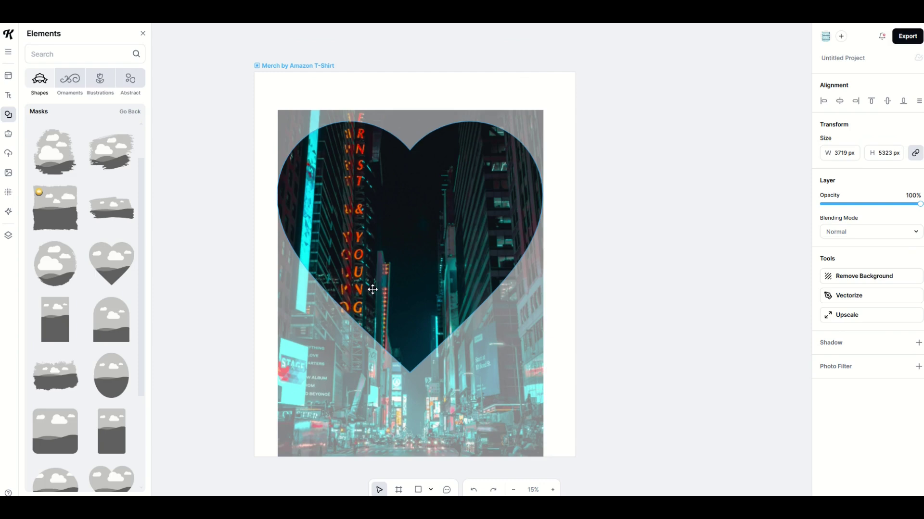
left_click(273, 380)
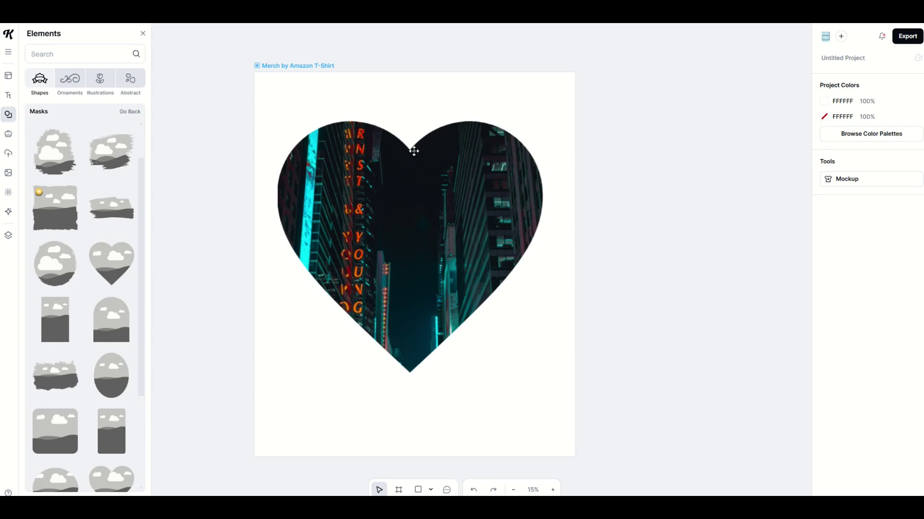
left_click(380, 237)
double_click(368, 243)
left_click_drag(367, 243, 487, 215)
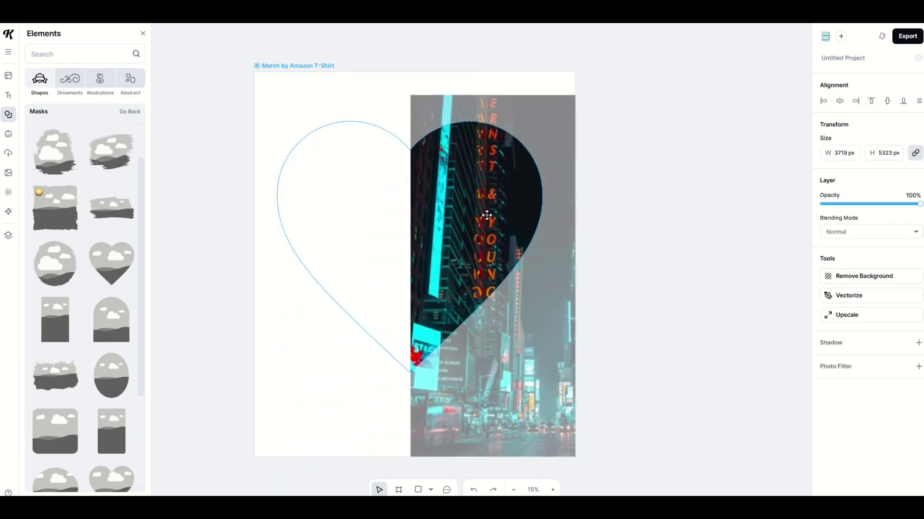
Step: Exit photo editing and move the masked heart about 190 px left
left_click(316, 324)
key("Escape")
left_click_drag(451, 268, 425, 233)
left_click(433, 408)
left_click(380, 117)
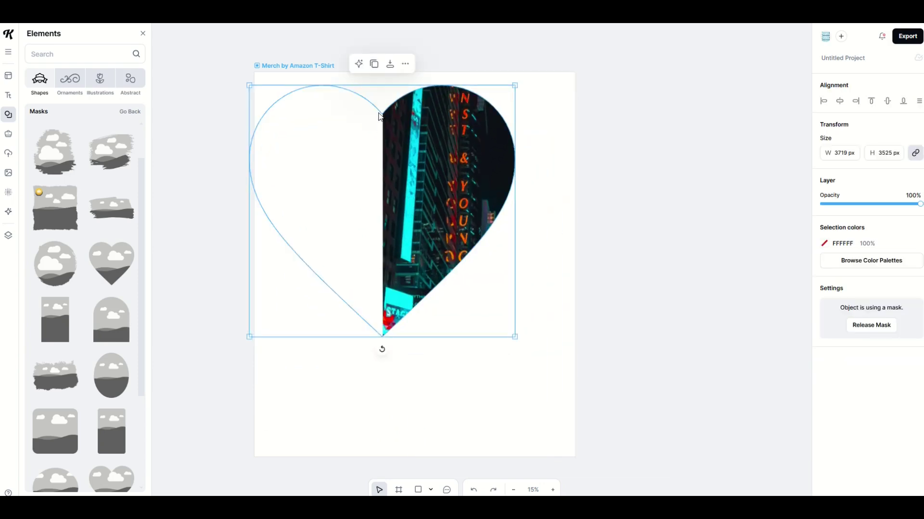
left_click(306, 398)
left_click_drag(423, 238, 333, 244)
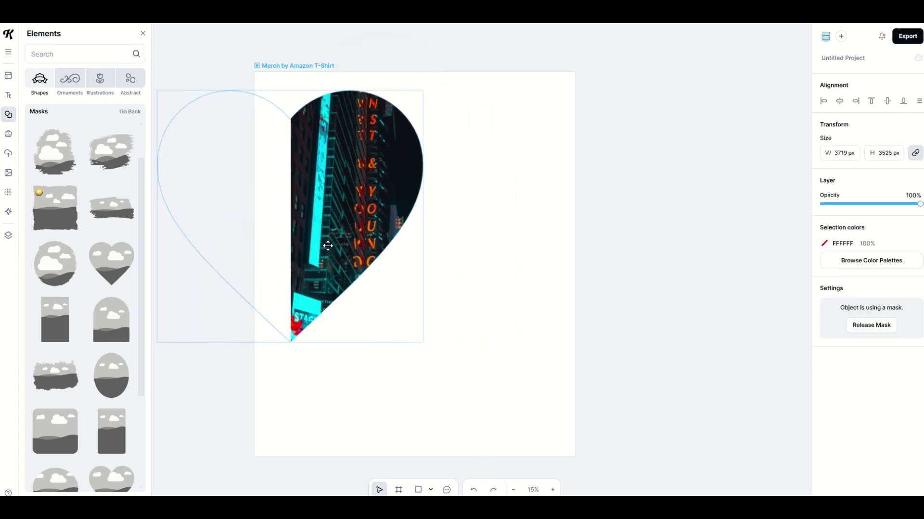
left_click(529, 320)
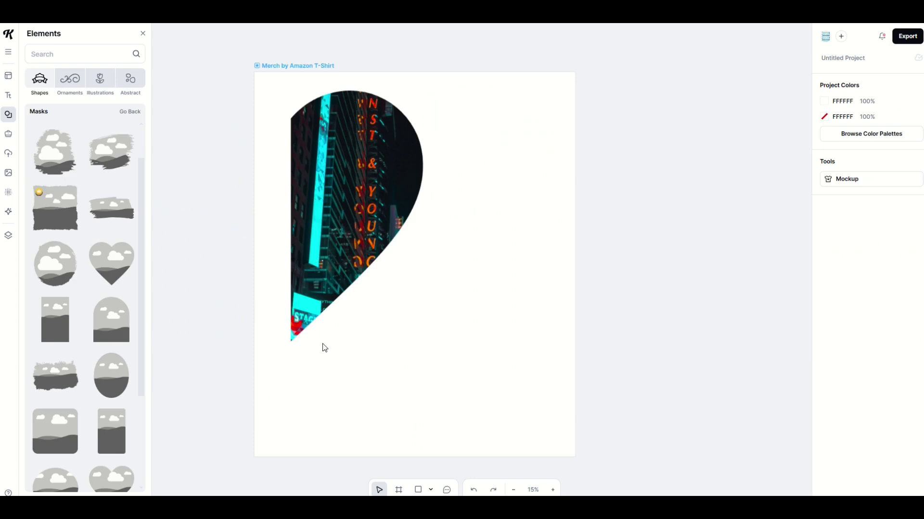
Step: Delete the half-filled heart from the artboard
scroll(76, 200, "down", 5)
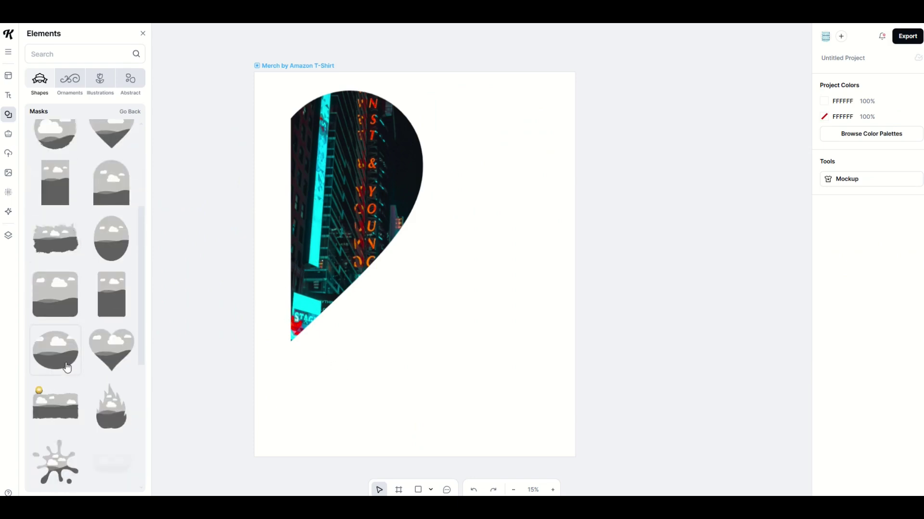
scroll(73, 192, "down", 5)
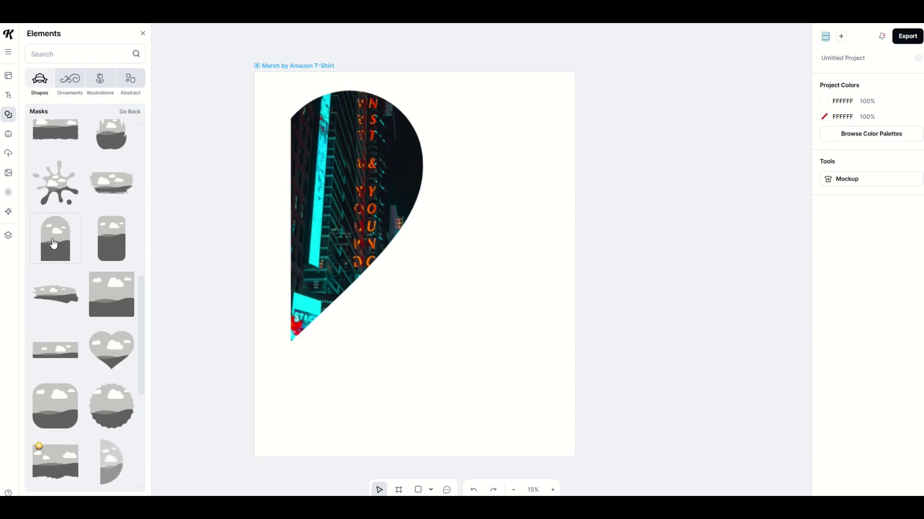
left_click(310, 278)
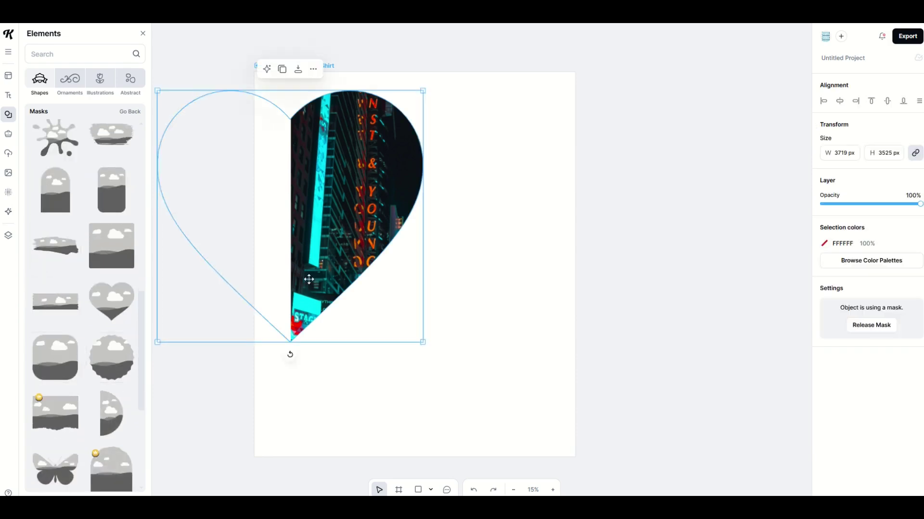
key("Delete")
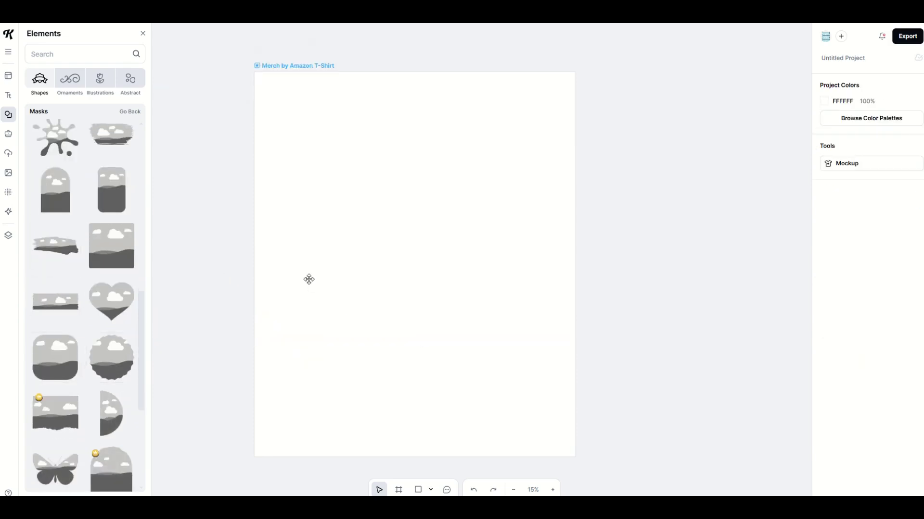
left_click(53, 478)
Step: Enlarge the butterfly mask to 3392 × 2368 px and move it up and right
left_click_drag(336, 320, 283, 383)
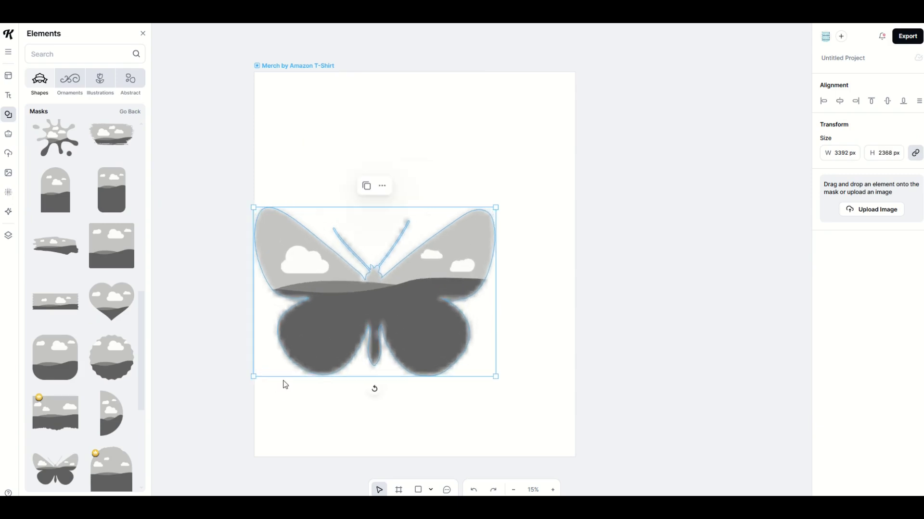
left_click_drag(326, 344, 365, 287)
left_click(351, 398)
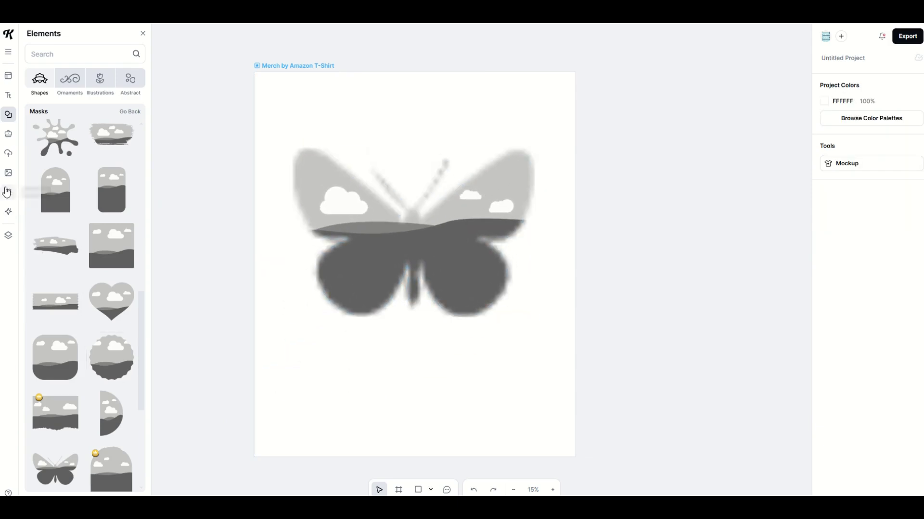
Step: Search the photos for 'future' and add the cyan hexagon photo
left_click(8, 173)
key("ctrl+a")
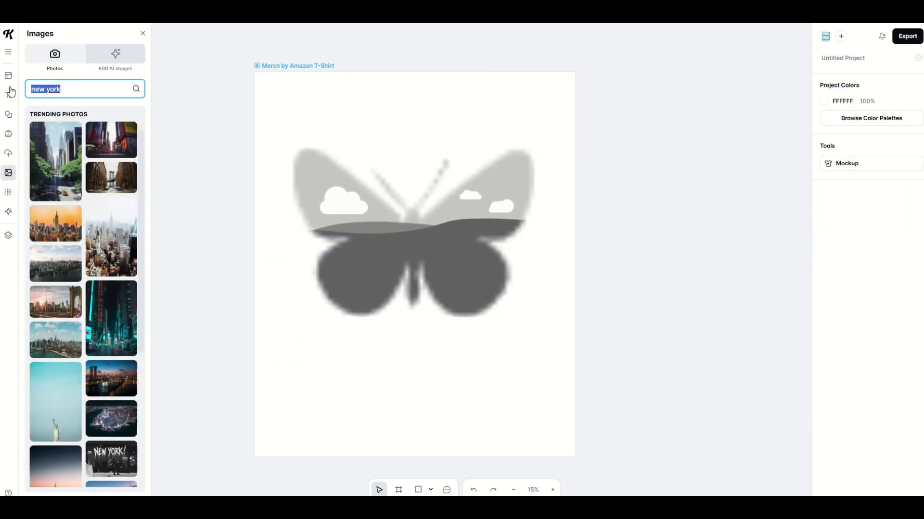
type("future")
key("Return")
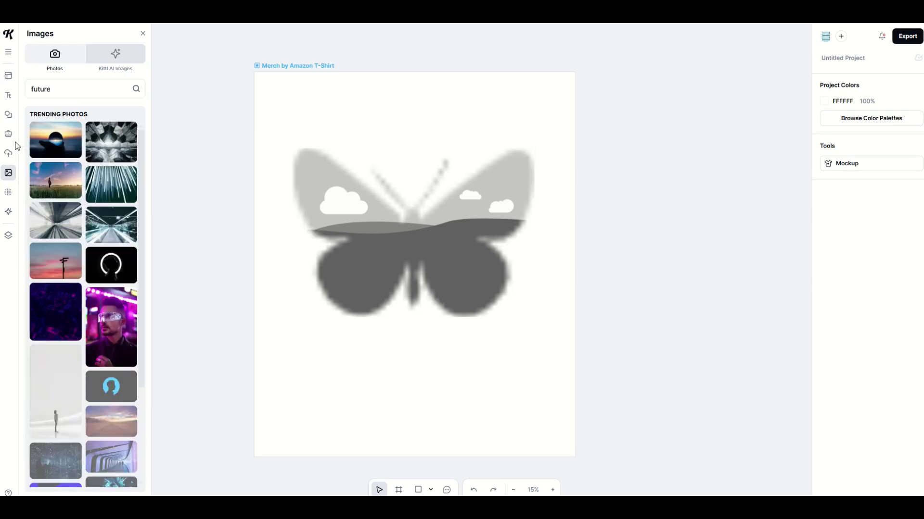
scroll(62, 270, "down", 3)
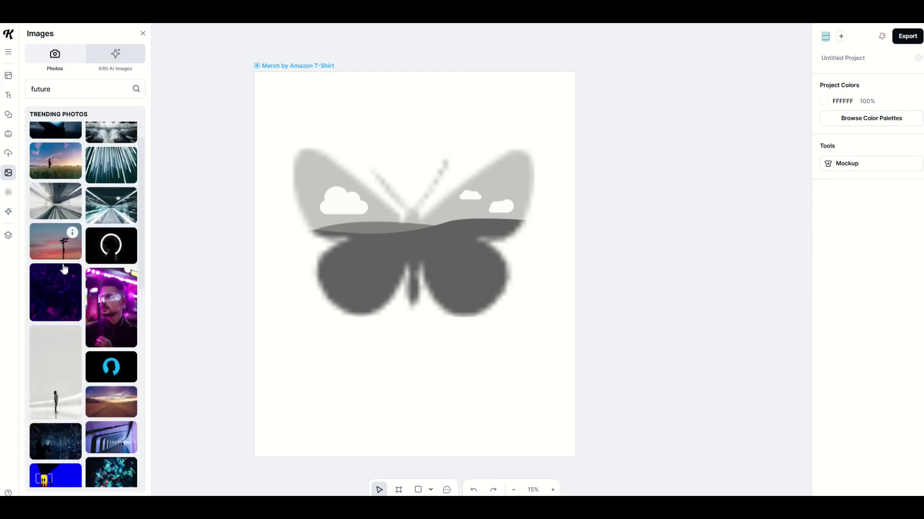
left_click(115, 399)
left_click_drag(428, 289, 487, 369)
Step: Add the grey architecture photo, move the butterfly to the artboard top and paste a copy
scroll(55, 425, "down", 2)
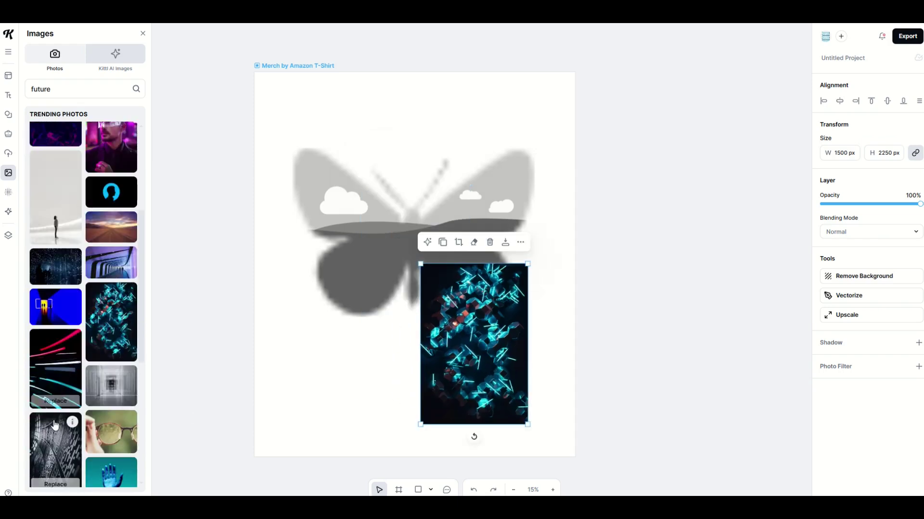
scroll(55, 425, "down", 1)
left_click_drag(53, 399, 332, 364)
left_click_drag(443, 244, 384, 364)
key("ctrl+v")
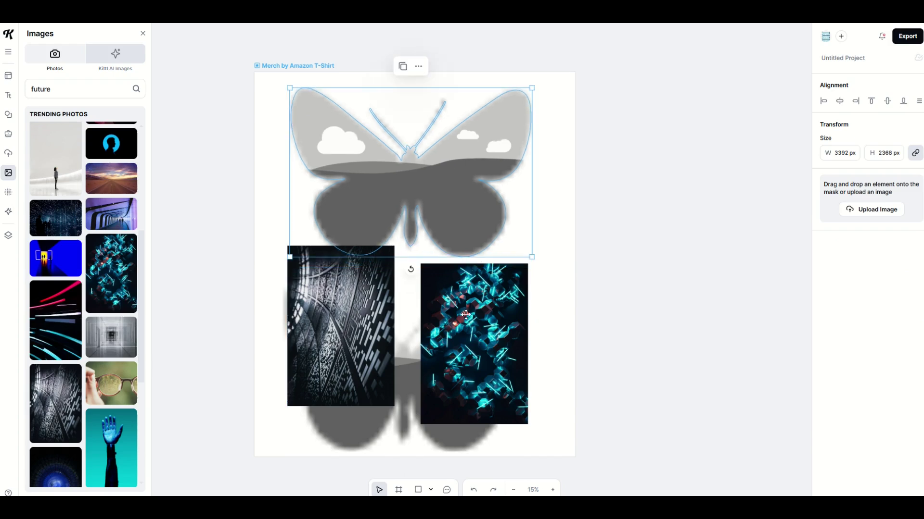
Step: Clip the cyan hexagon photo into the lower butterfly and the grey architecture photo into the upper one
left_click(498, 325)
left_click_drag(498, 326, 496, 407)
left_click_drag(331, 250, 371, 136)
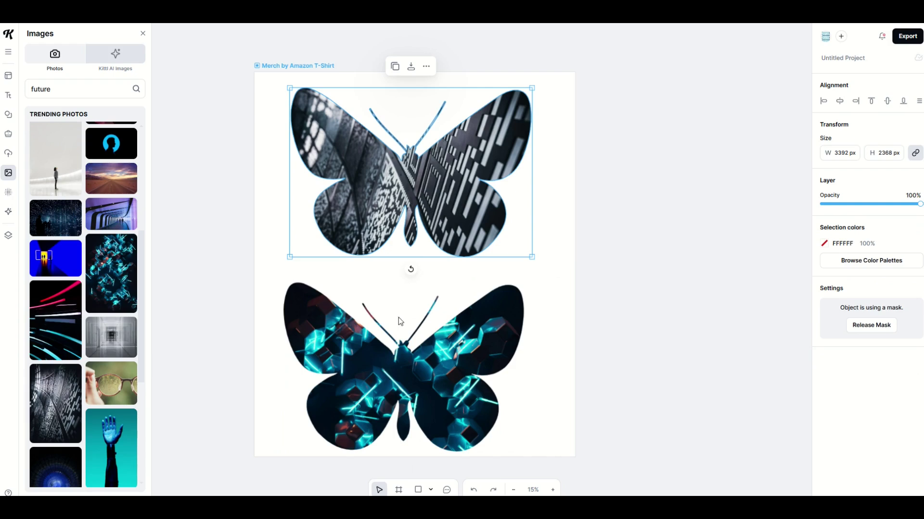
Step: Offset the photos so grey fills the upper butterfly's right wings and cyan the lower's left wings
double_click(398, 183)
left_click_drag(391, 185, 513, 193)
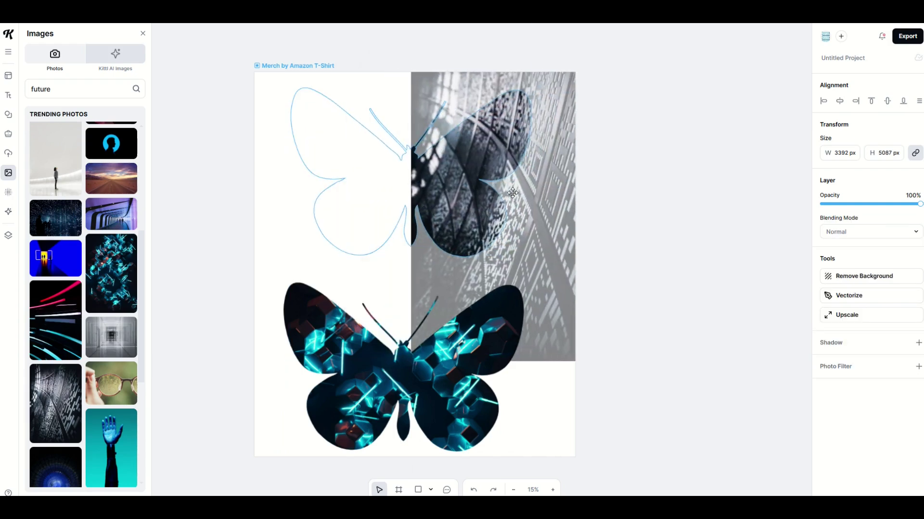
key("Escape")
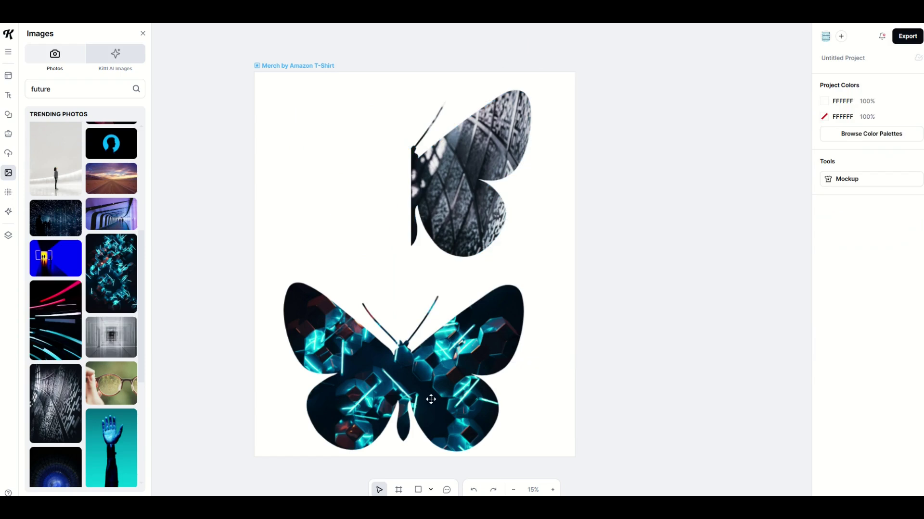
double_click(387, 378)
left_click_drag(387, 379, 268, 374)
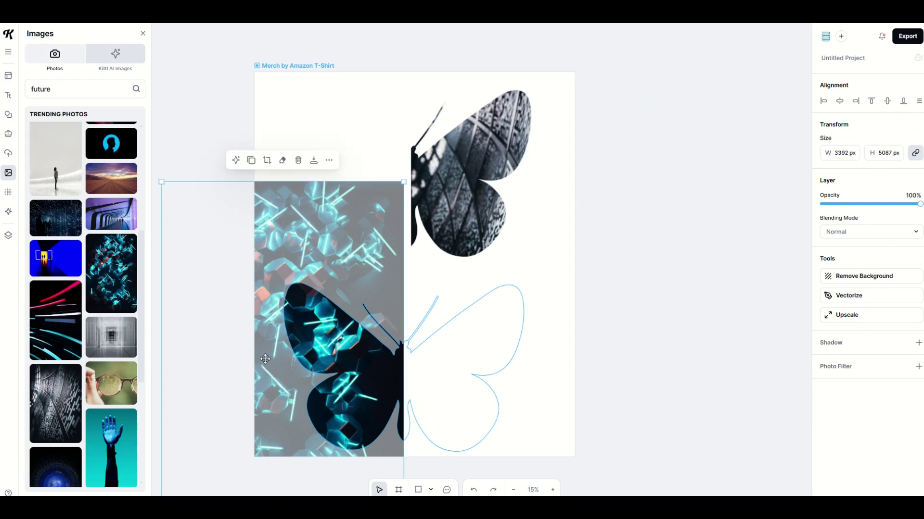
left_click(266, 159)
Step: Align the lower butterfly onto the upper one to form a single two-photo butterfly
left_click(346, 277)
left_click_drag(346, 277, 354, 161)
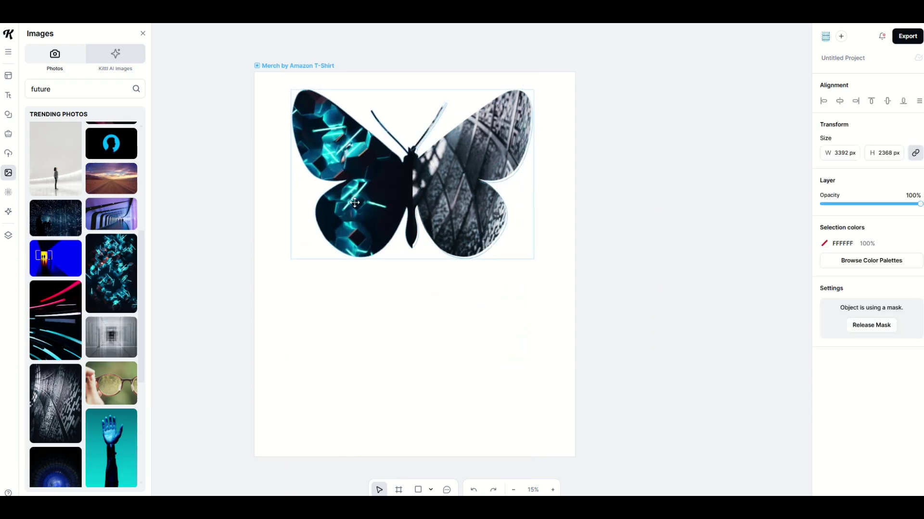
left_click_drag(354, 201, 354, 201)
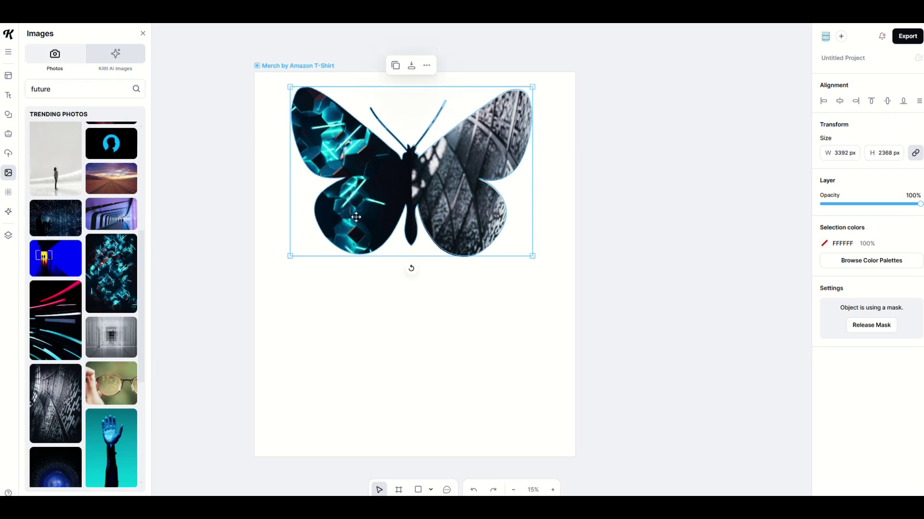
left_click(386, 372)
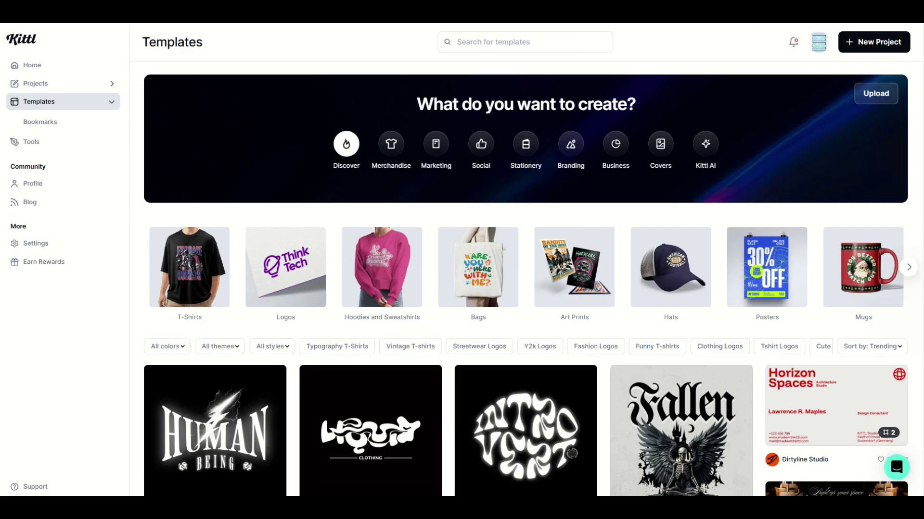
scroll(529, 279, "down", 3)
scroll(900, 211, "down", 7)
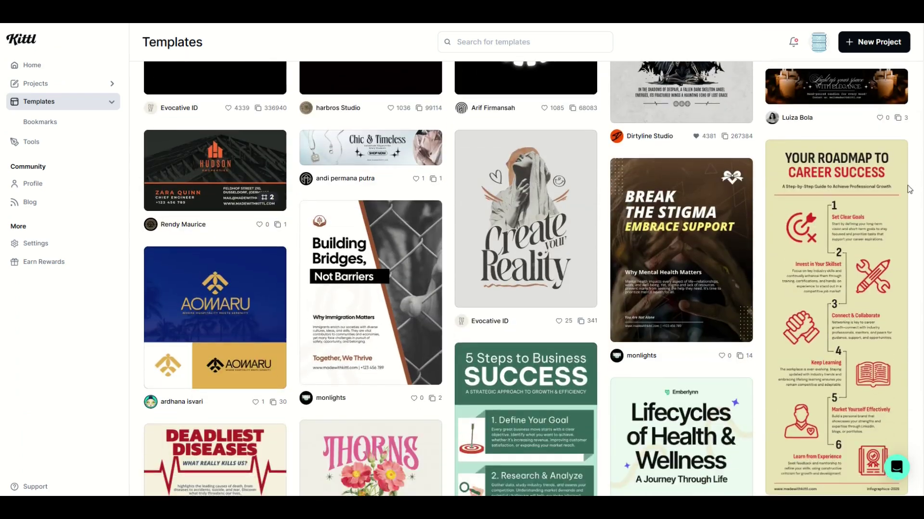
scroll(899, 218, "down", 6)
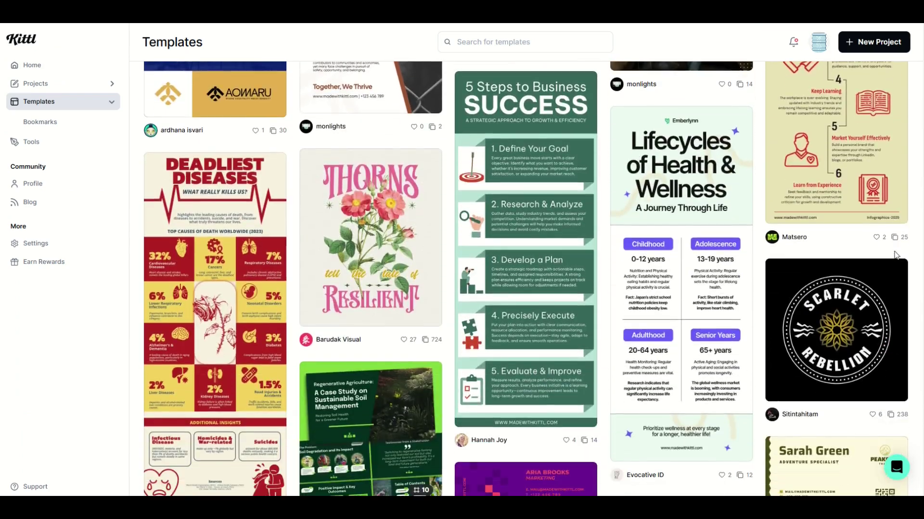
scroll(898, 293, "down", 6)
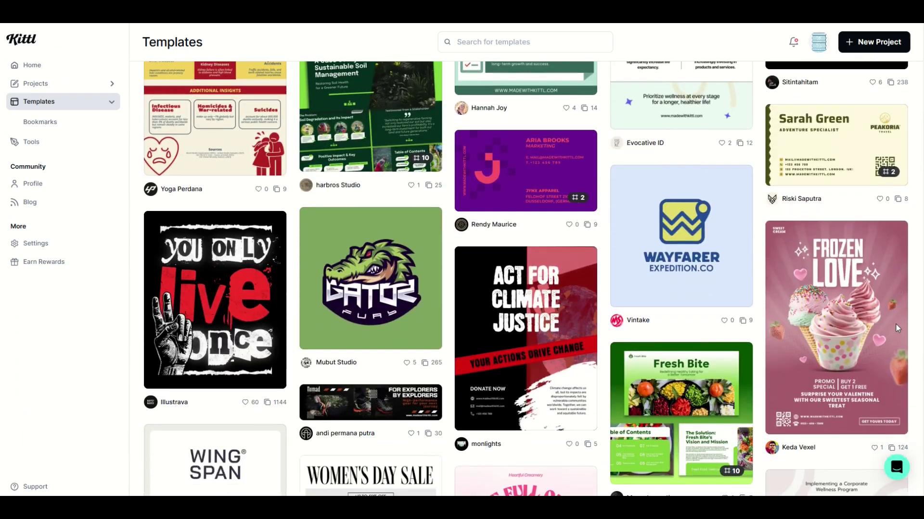
scroll(898, 349, "down", 7)
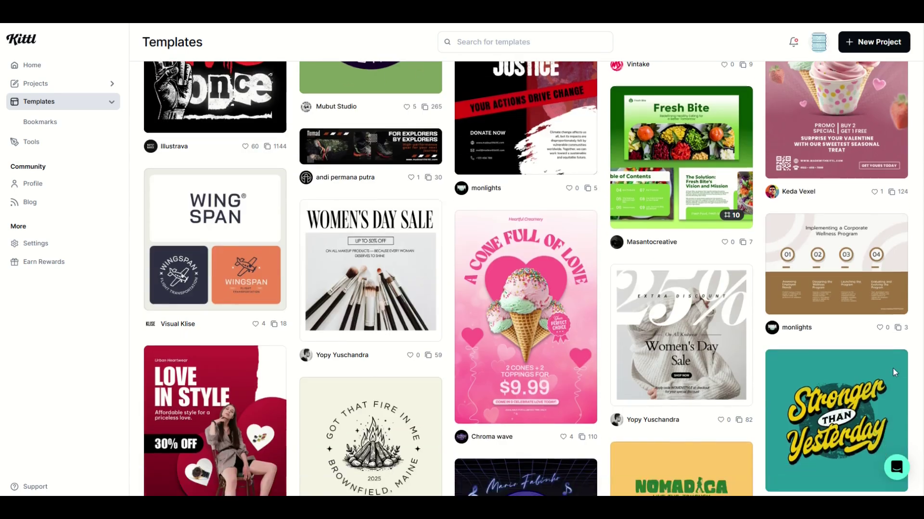
scroll(896, 404, "down", 5)
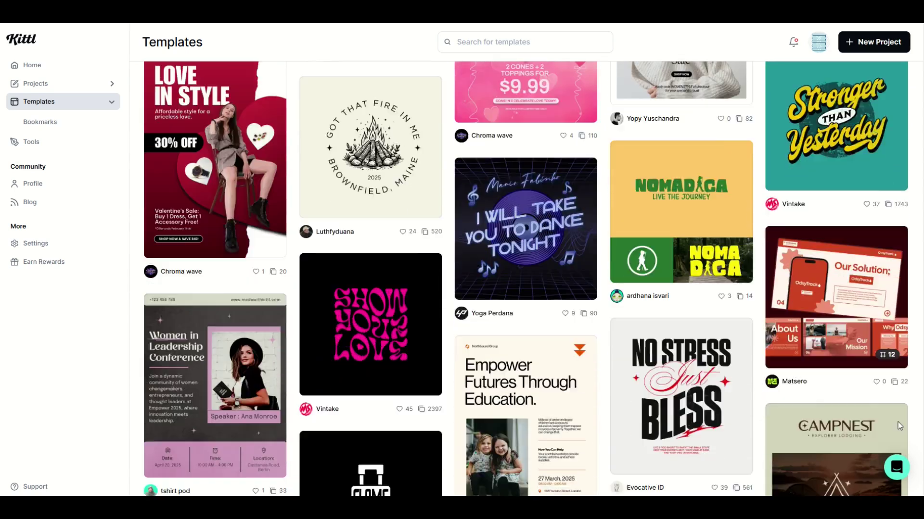